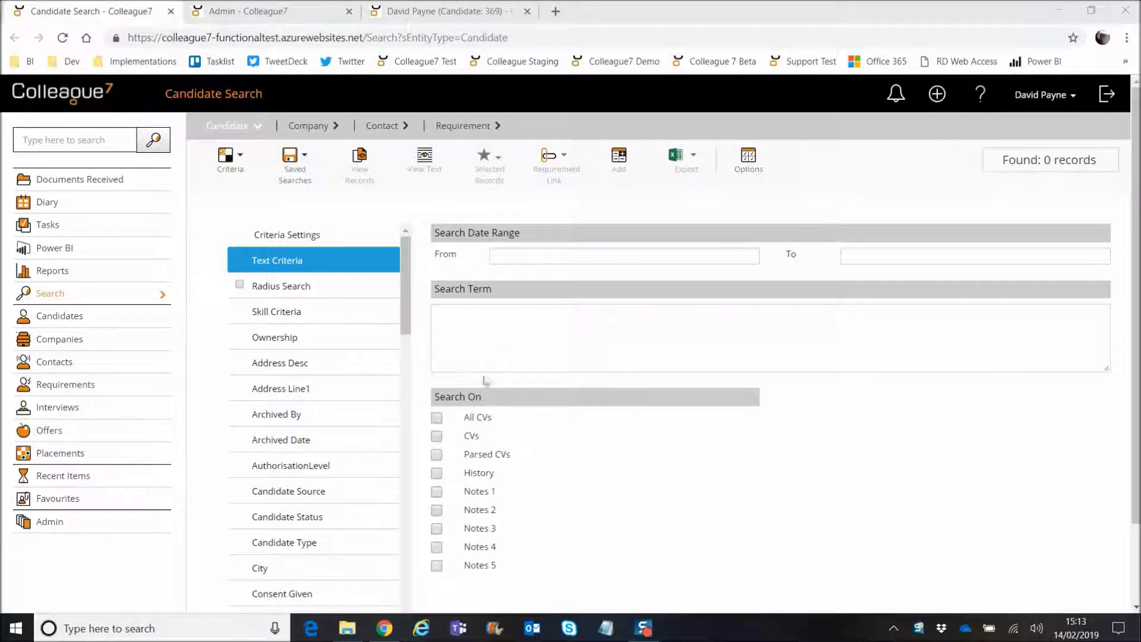
Review the candidate text search options and the Notes 1 to Notes 5 sections of the open candidate record.
scroll(546, 431, down, 1)
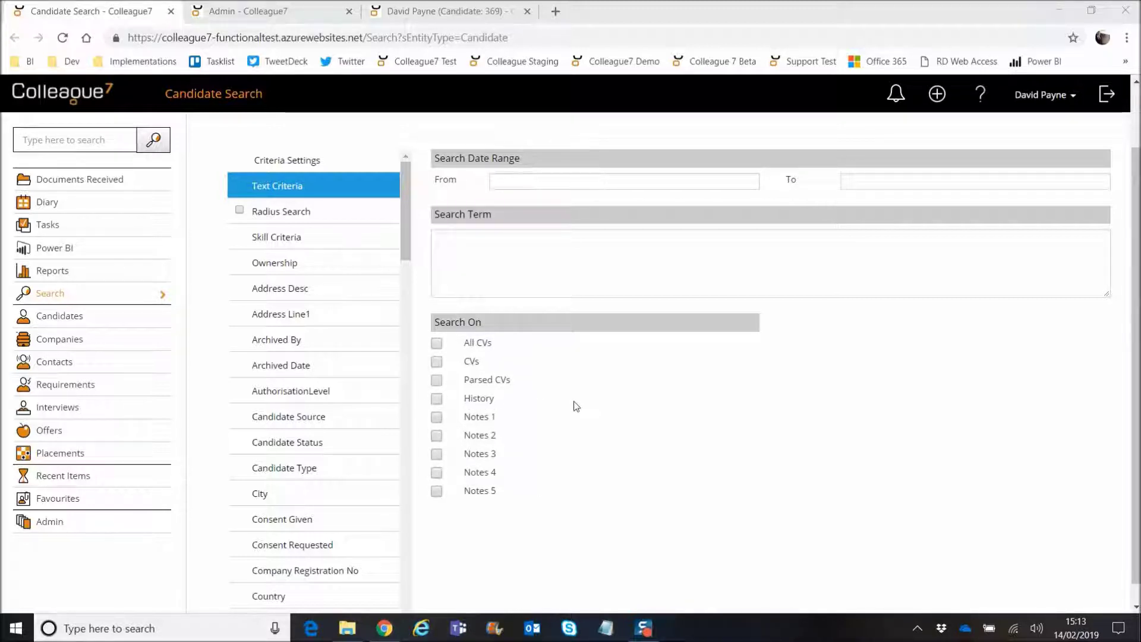
scroll(575, 404, up, 1)
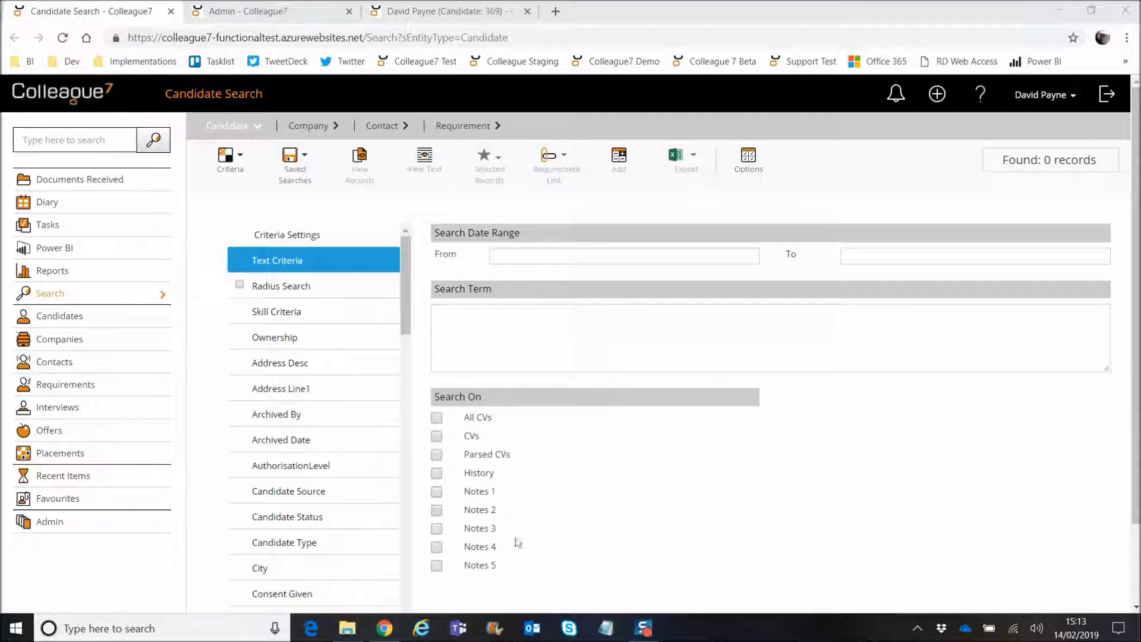
click(419, 12)
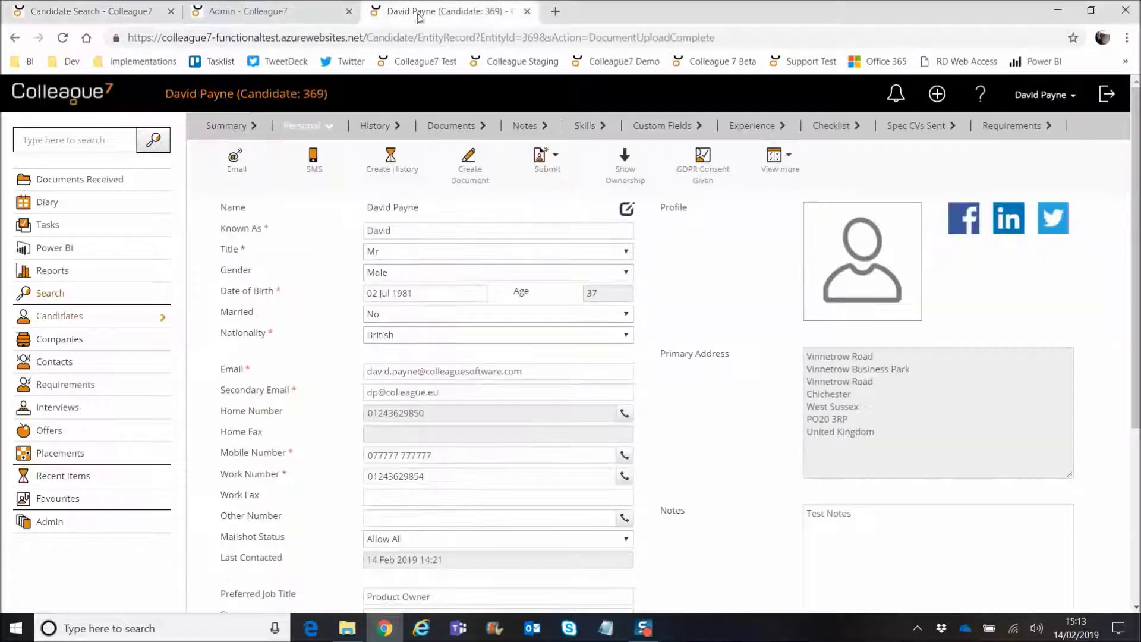
click(528, 128)
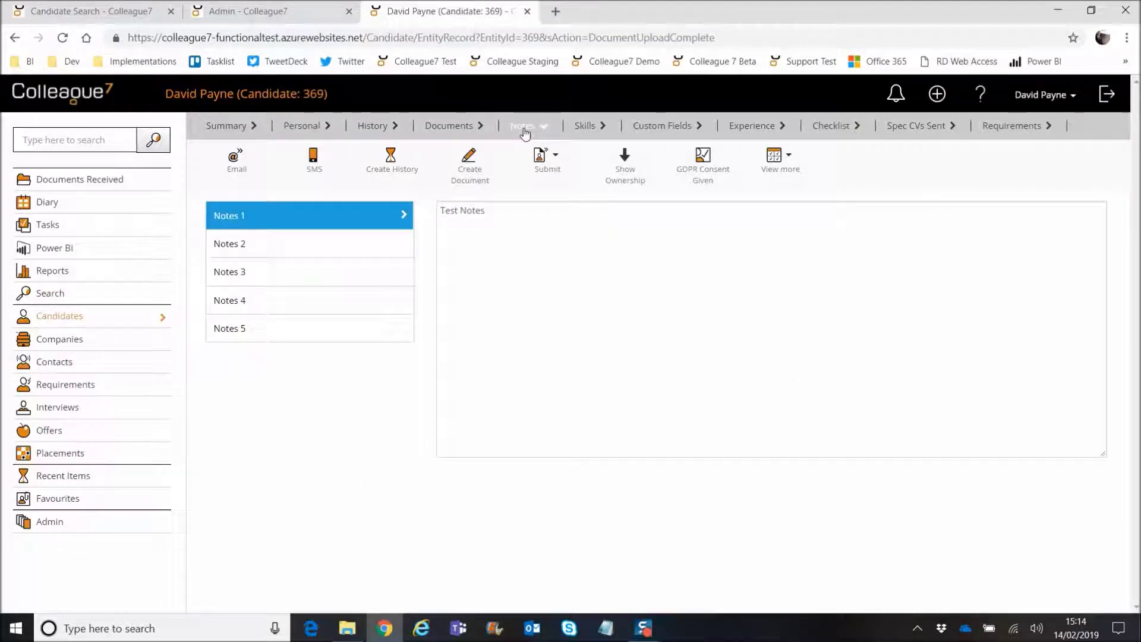
click(291, 243)
click(288, 271)
click(301, 300)
click(295, 329)
click(296, 228)
click(155, 13)
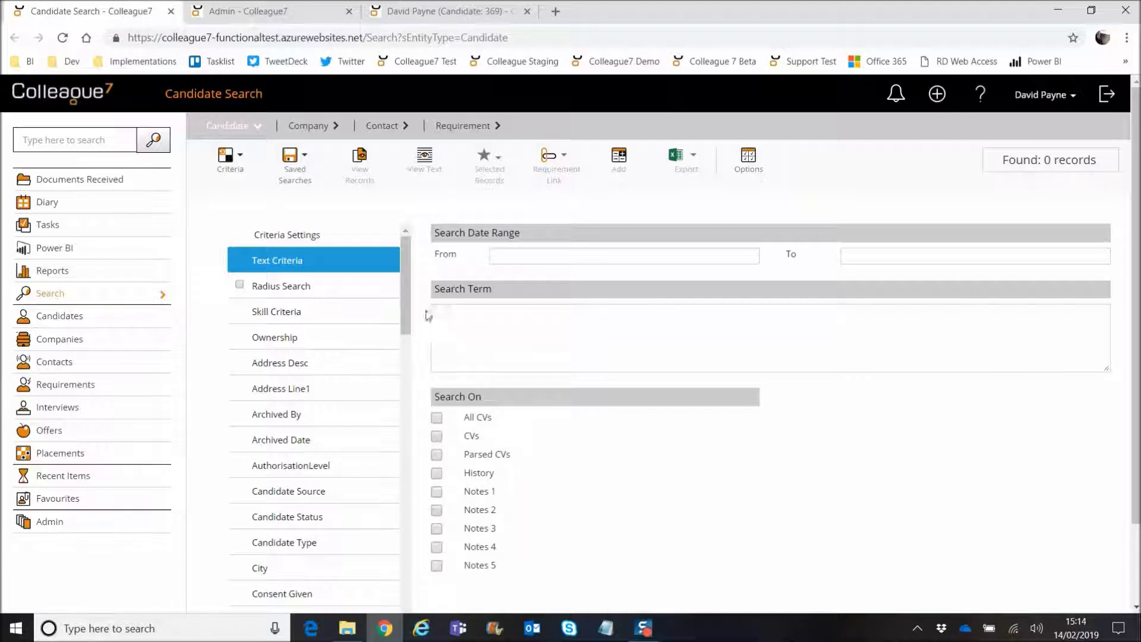
Open the Document Types lookup in the Admin area and display the settings of the Default CV type.
click(264, 16)
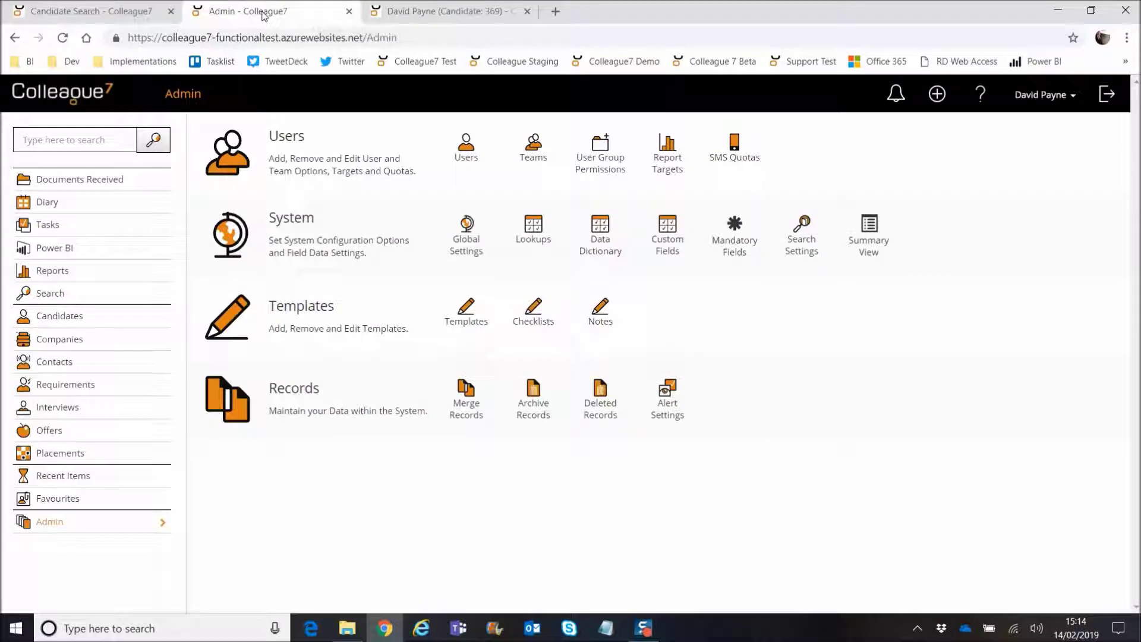
click(535, 239)
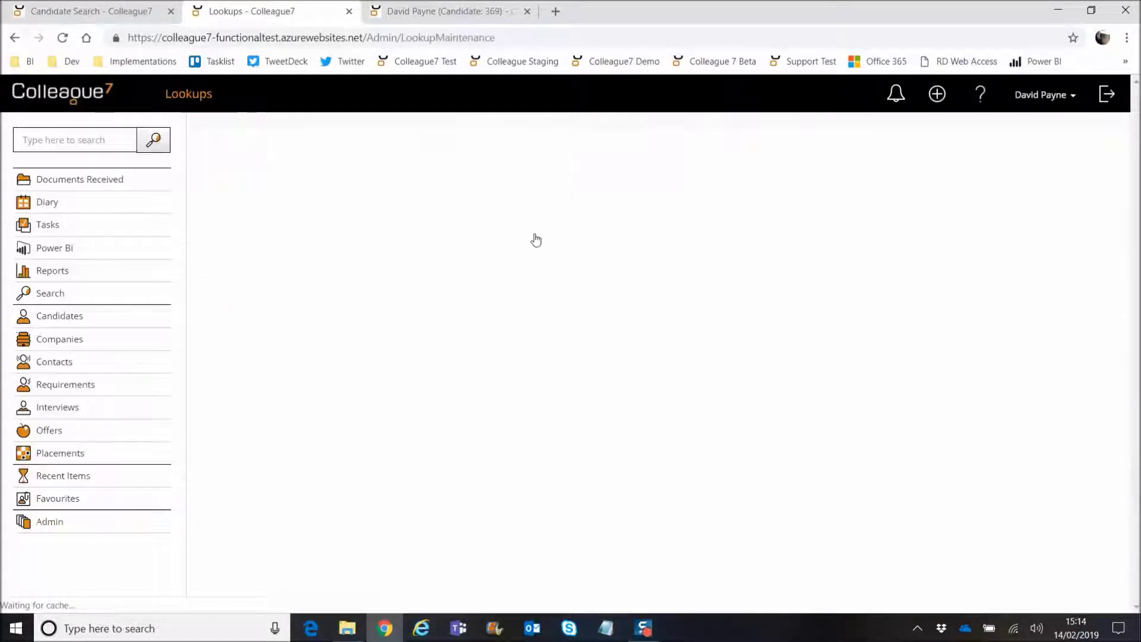
click(251, 482)
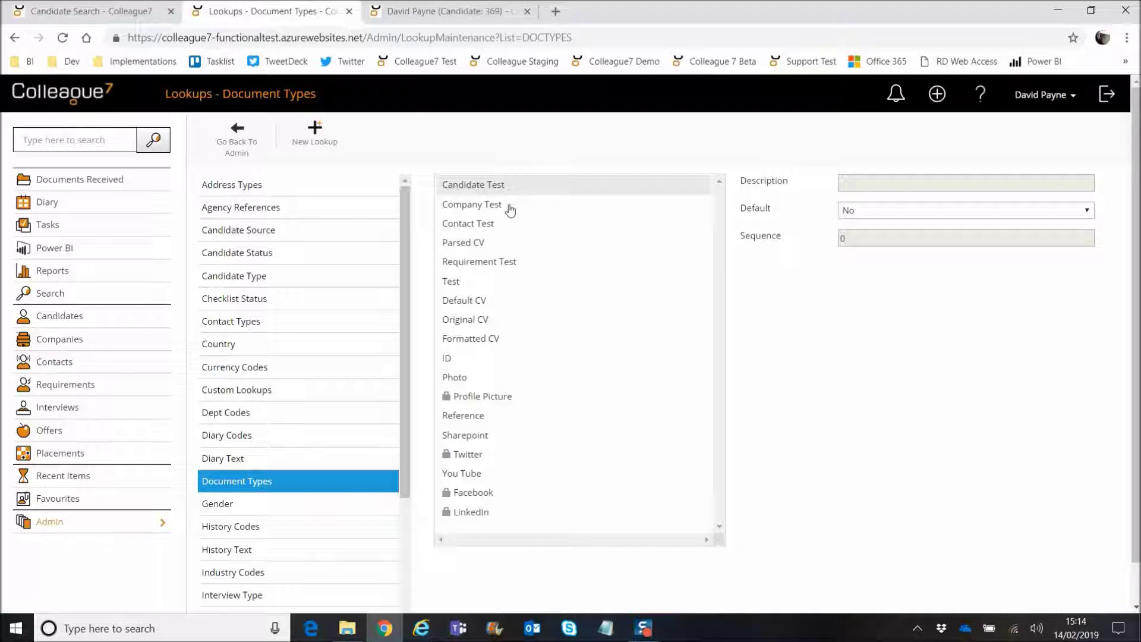
click(511, 306)
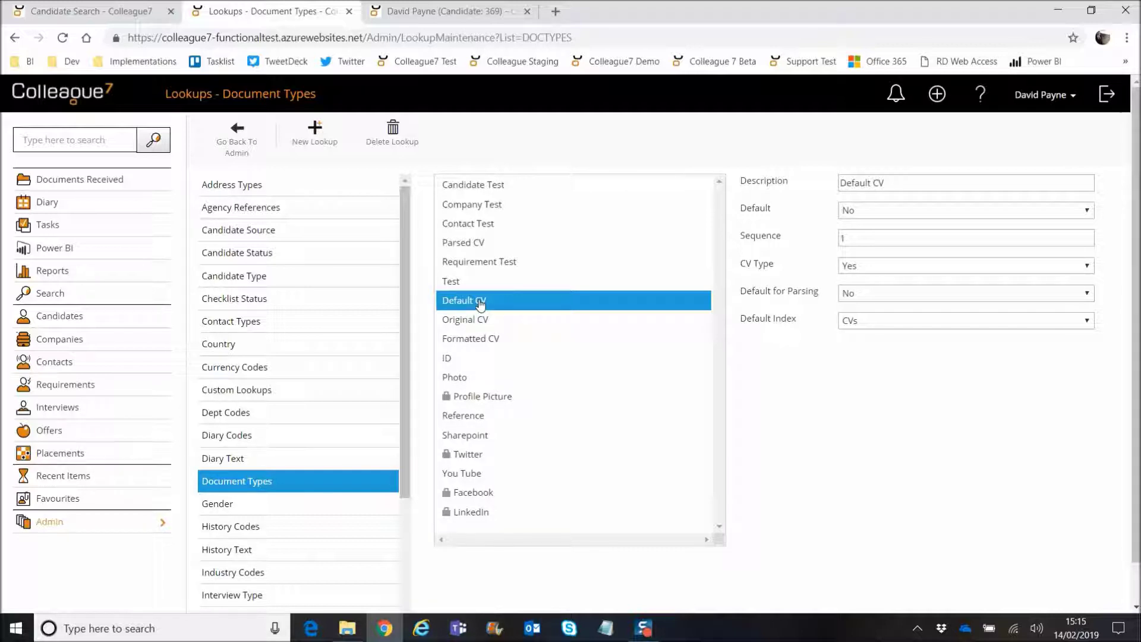
Open the form for adding a new document to the candidate record's documents.
click(440, 10)
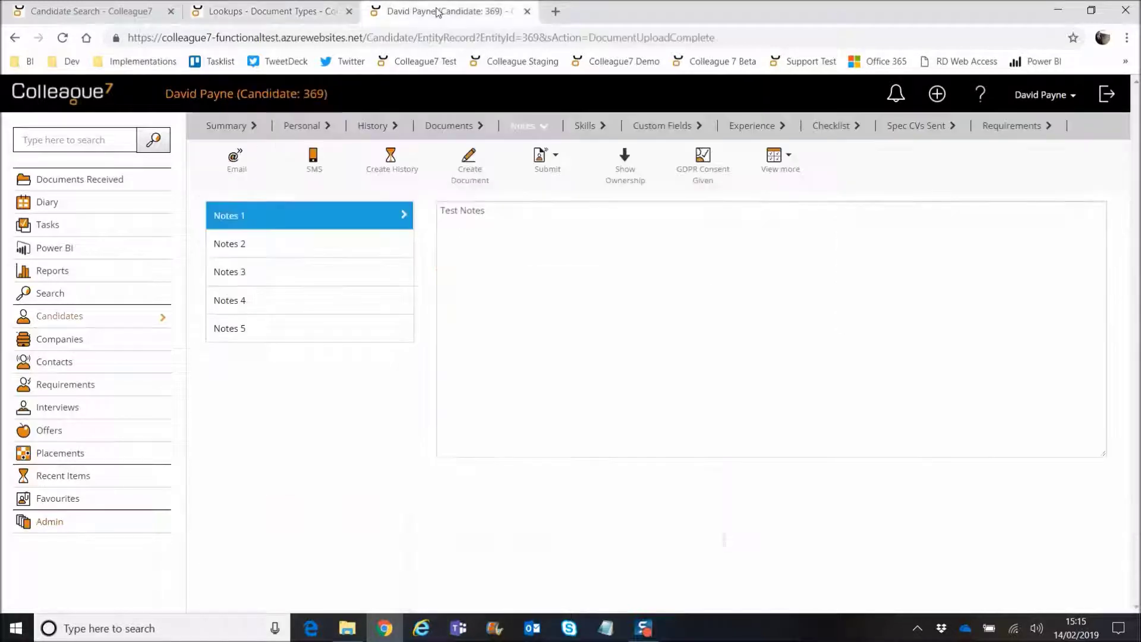
click(435, 126)
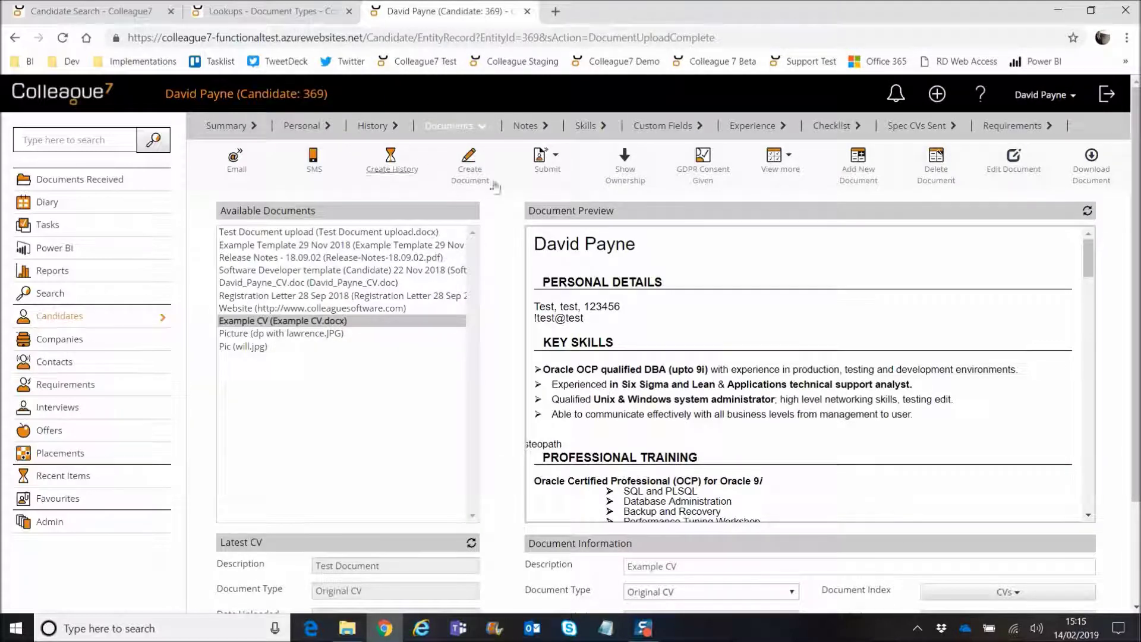
click(869, 177)
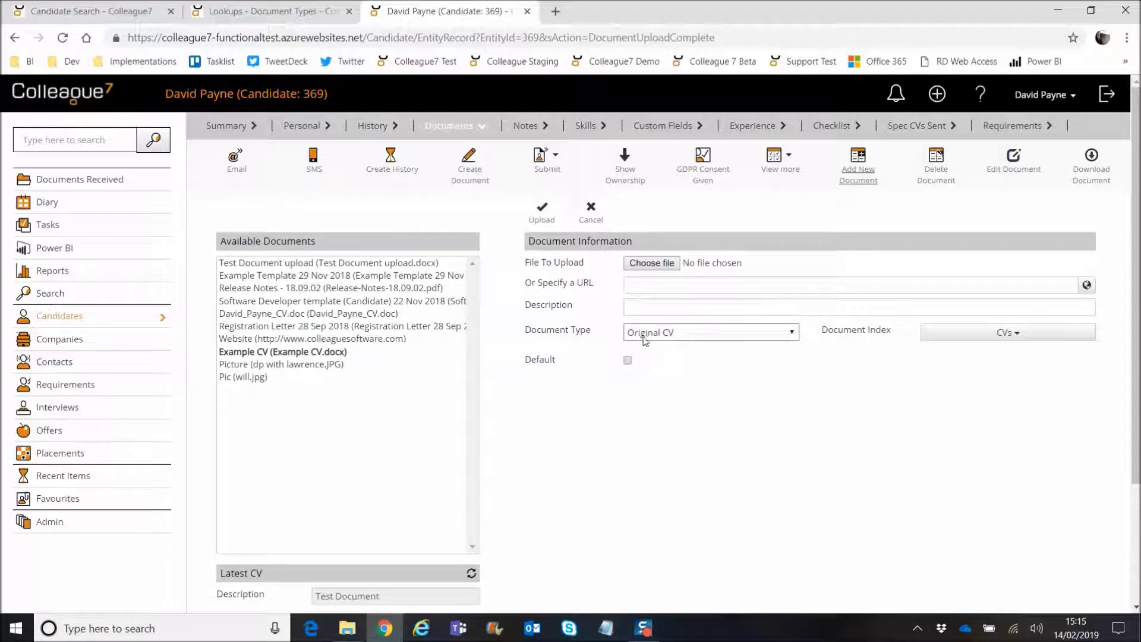
Inspect the Default Index options for the Original CV document type in the lookups.
click(242, 16)
click(452, 321)
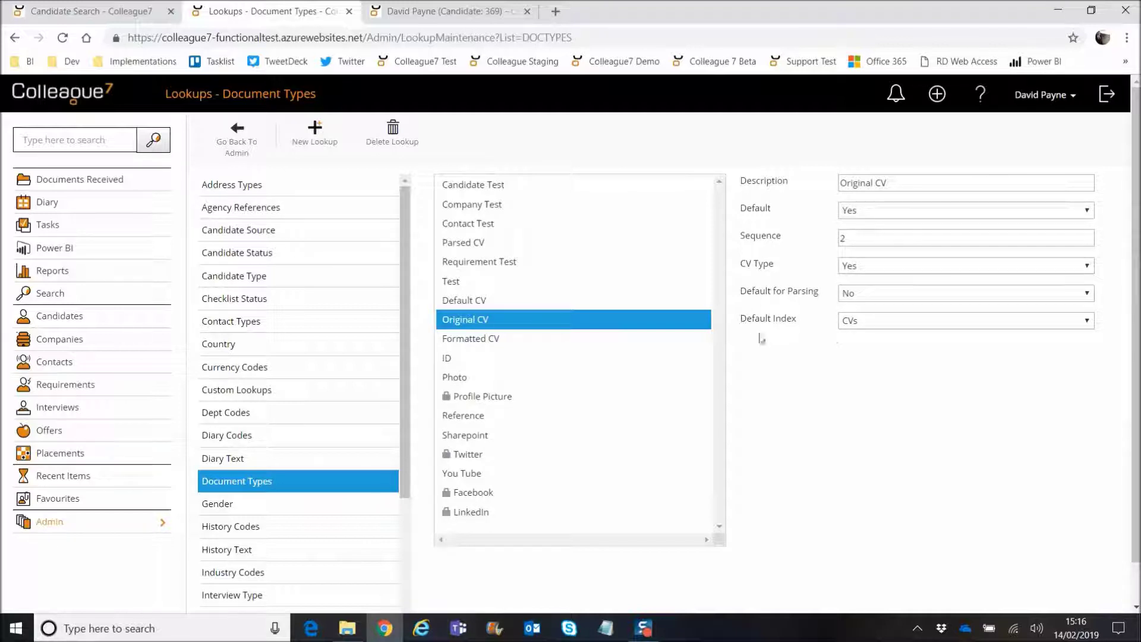
click(886, 324)
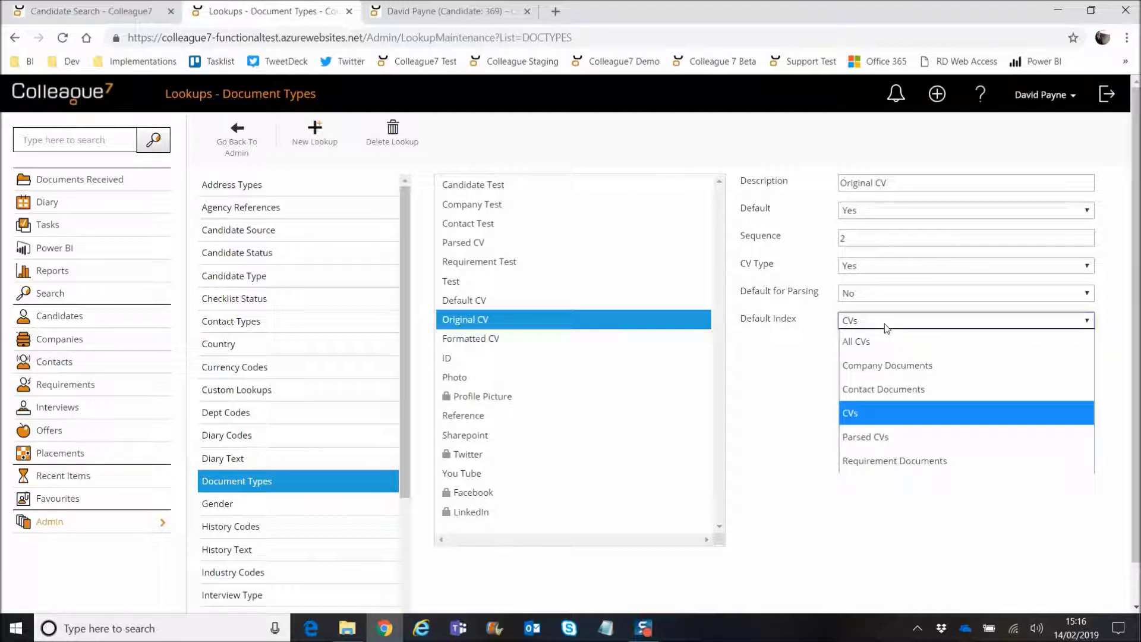
click(885, 324)
Check which document indexes are offered for an Original CV in the candidate's new document form.
click(446, 10)
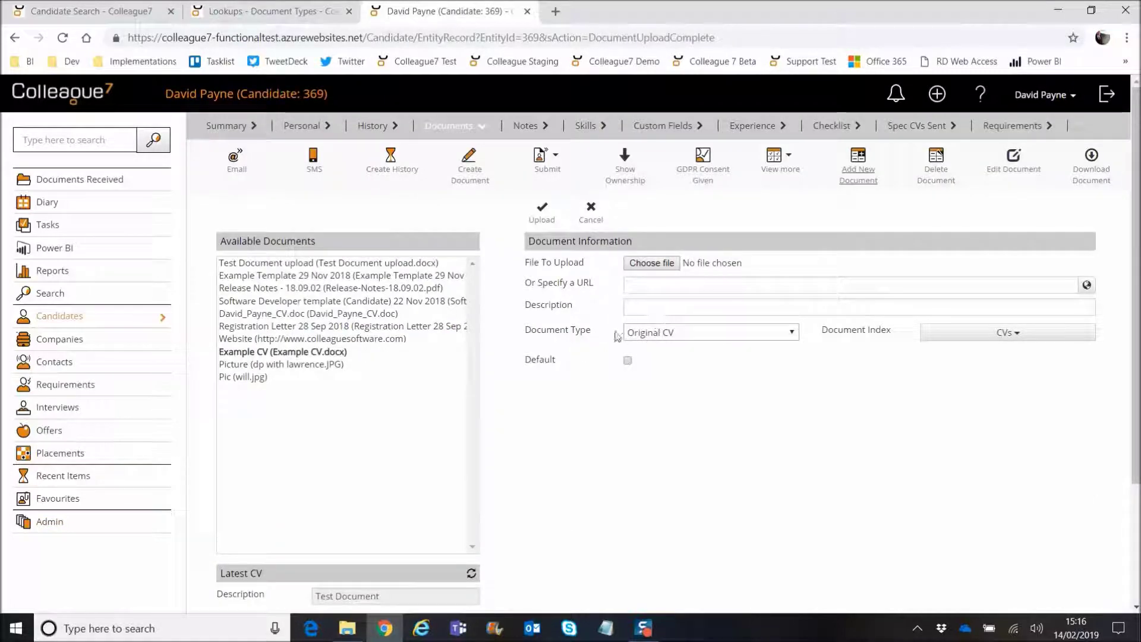
click(1009, 333)
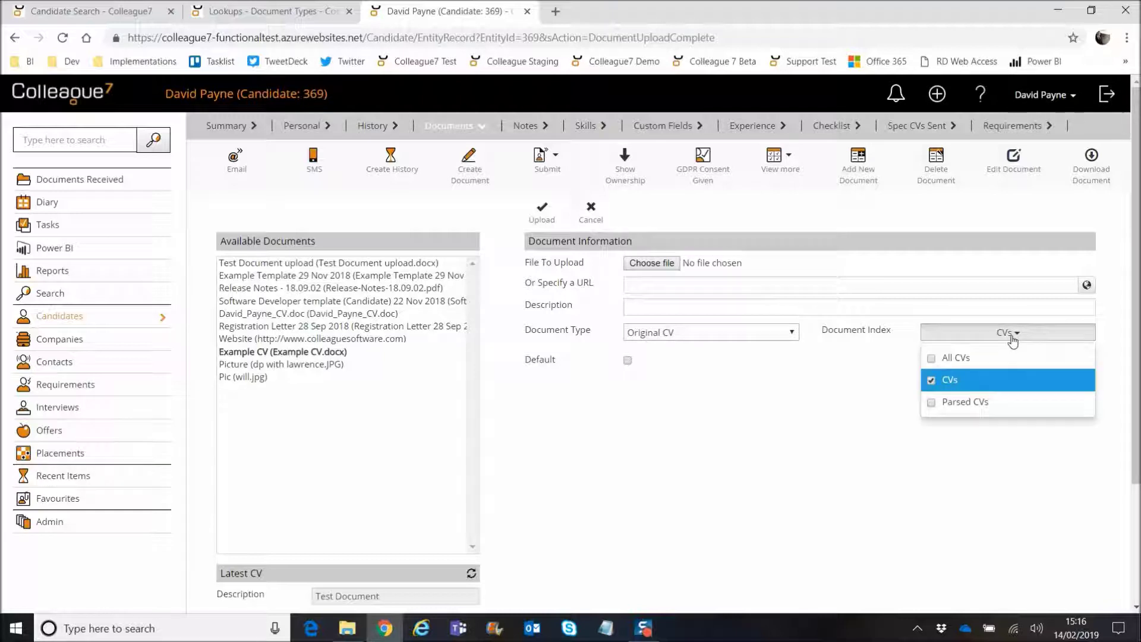
click(1008, 333)
Examine the CV Type setting of the Default CV, Original CV and Formatted CV document types.
click(318, 7)
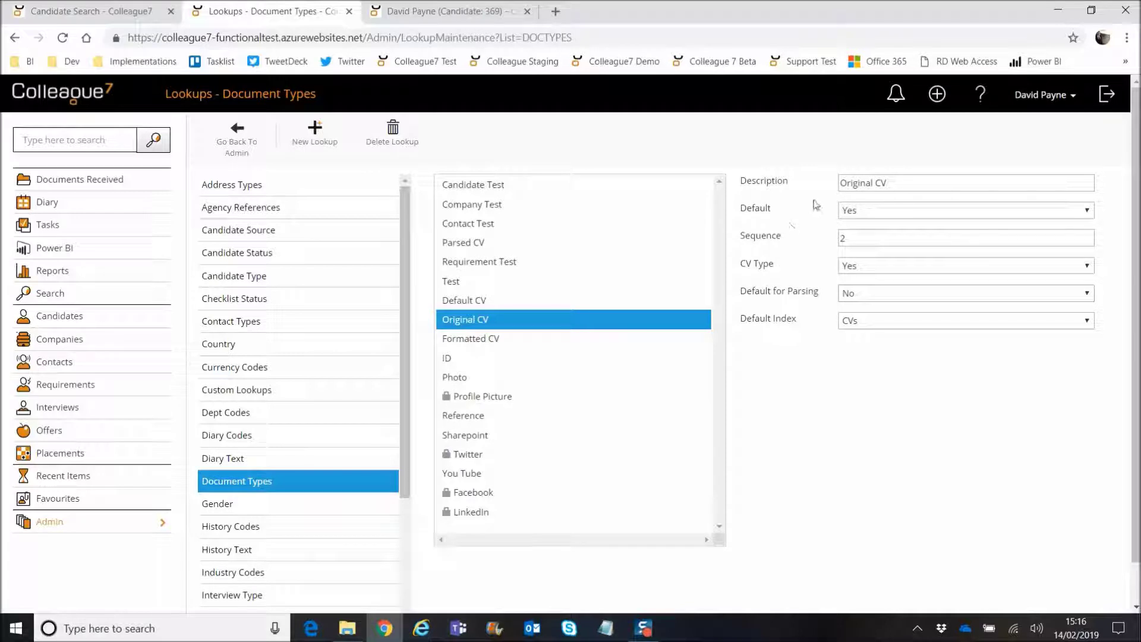
drag(742, 263, 762, 269)
click(780, 270)
click(548, 301)
click(546, 319)
click(511, 339)
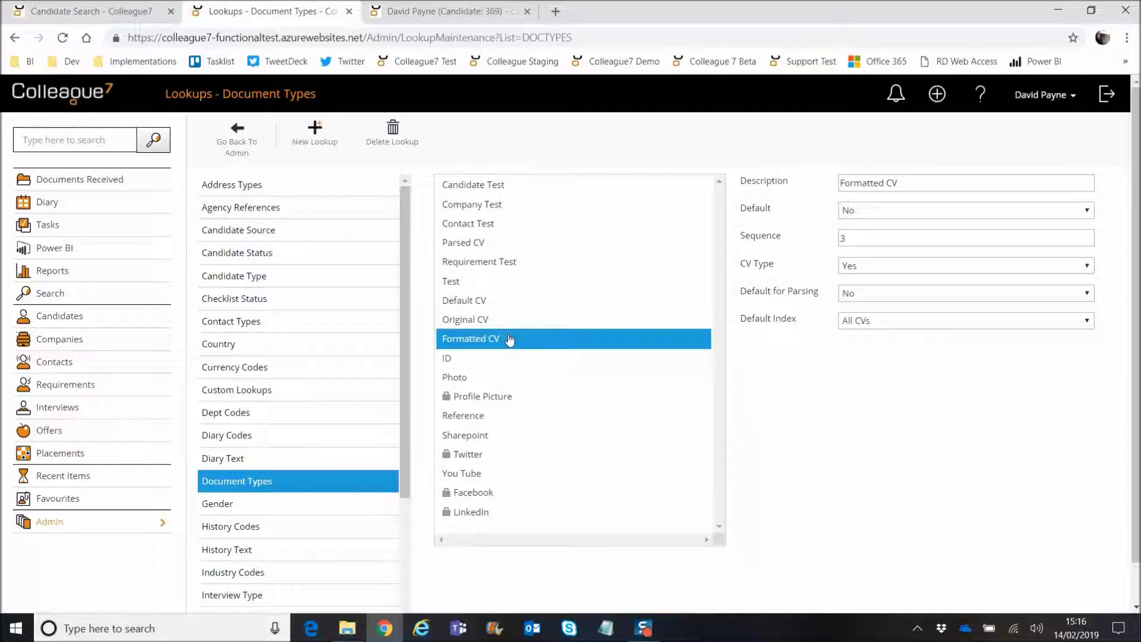
click(491, 302)
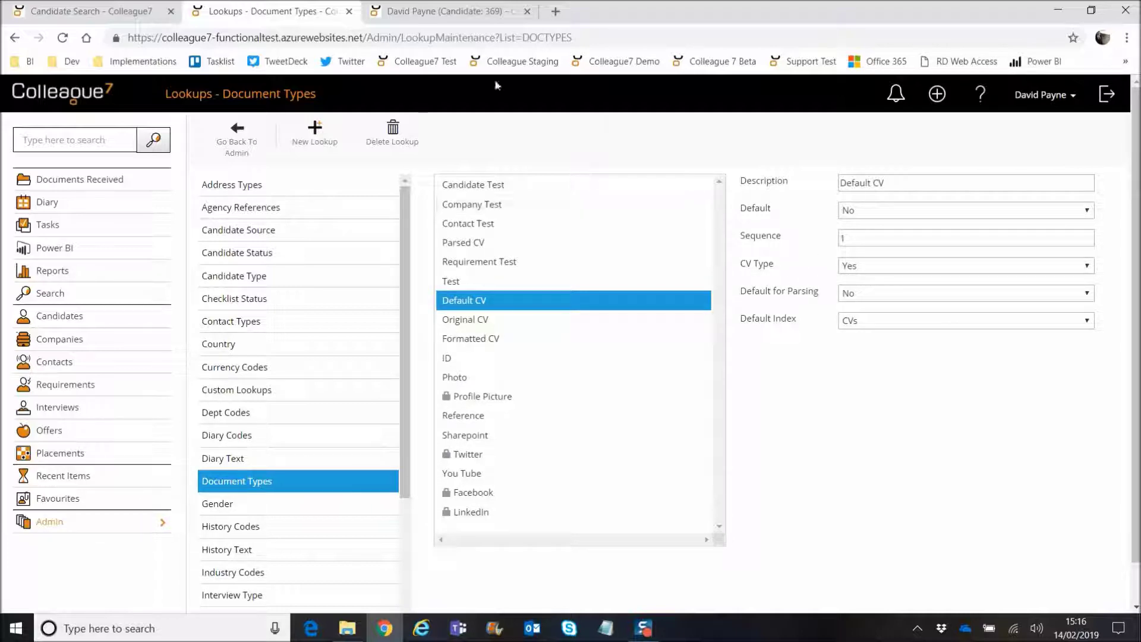
Review the Latest CV details on the candidate's documents page.
click(426, 15)
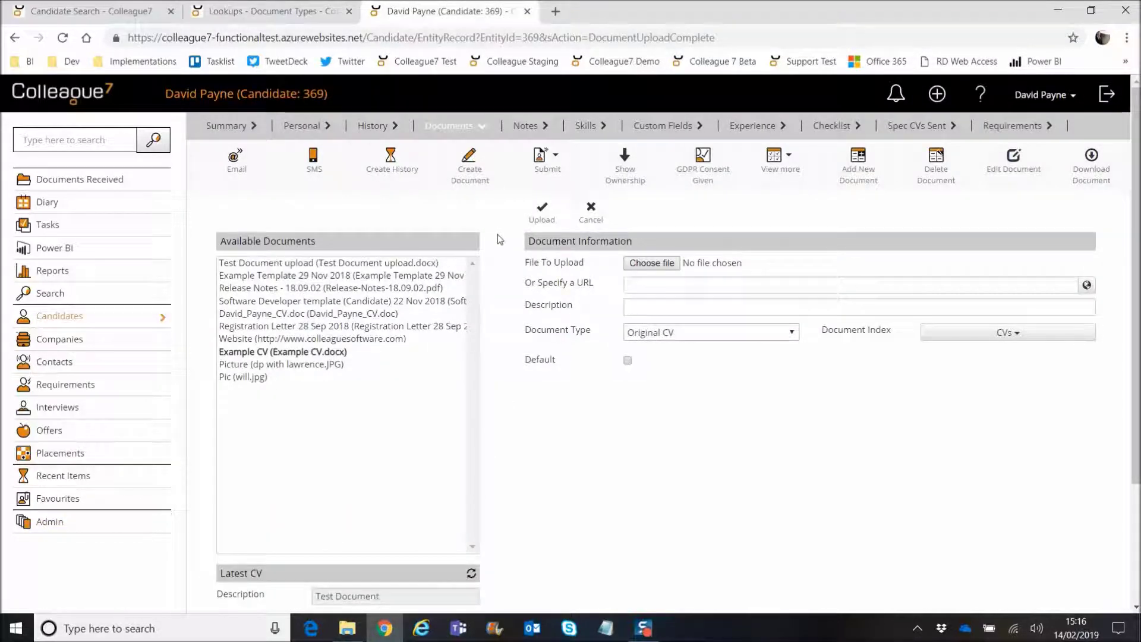
scroll(502, 273, down, 3)
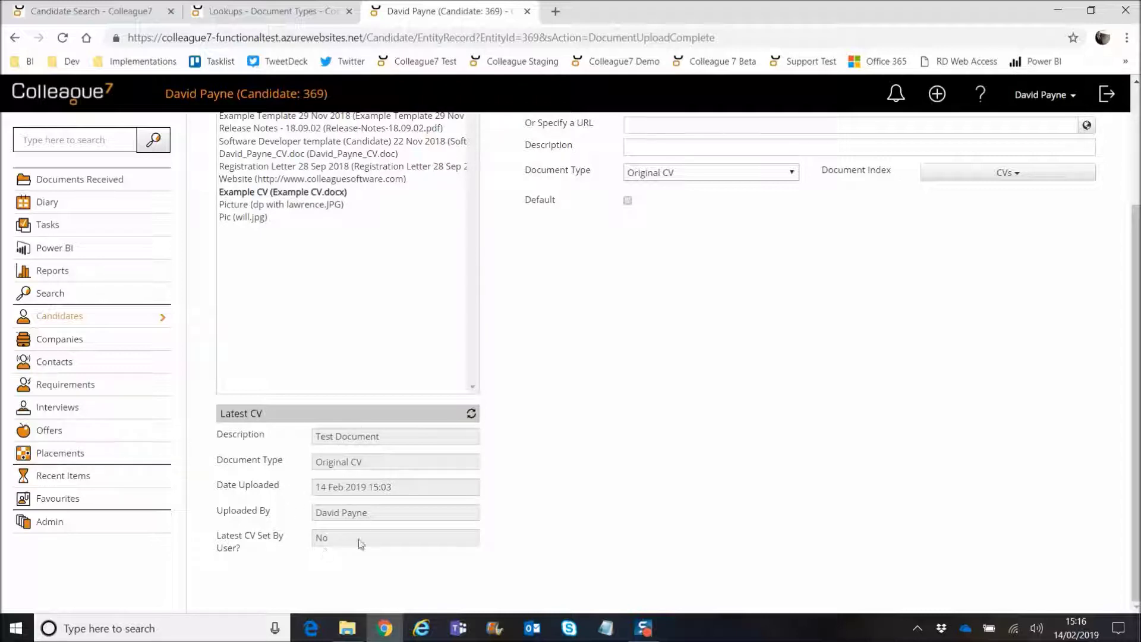
scroll(507, 421, up, 3)
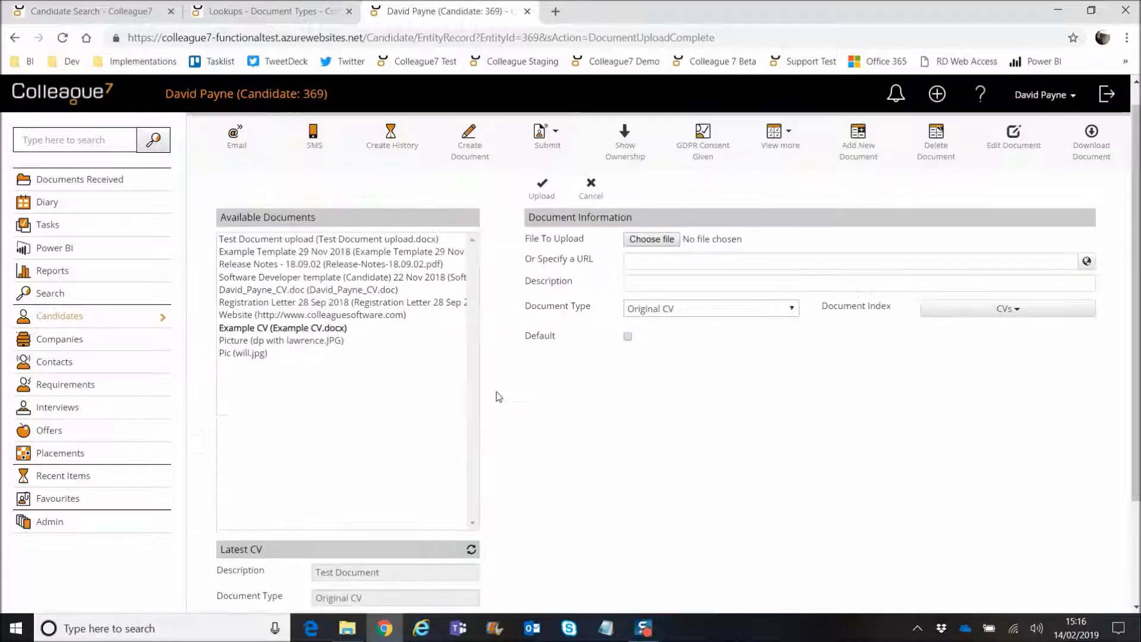
Check the Default for Parsing setting of the Default CV and Parsed CV document types.
click(255, 11)
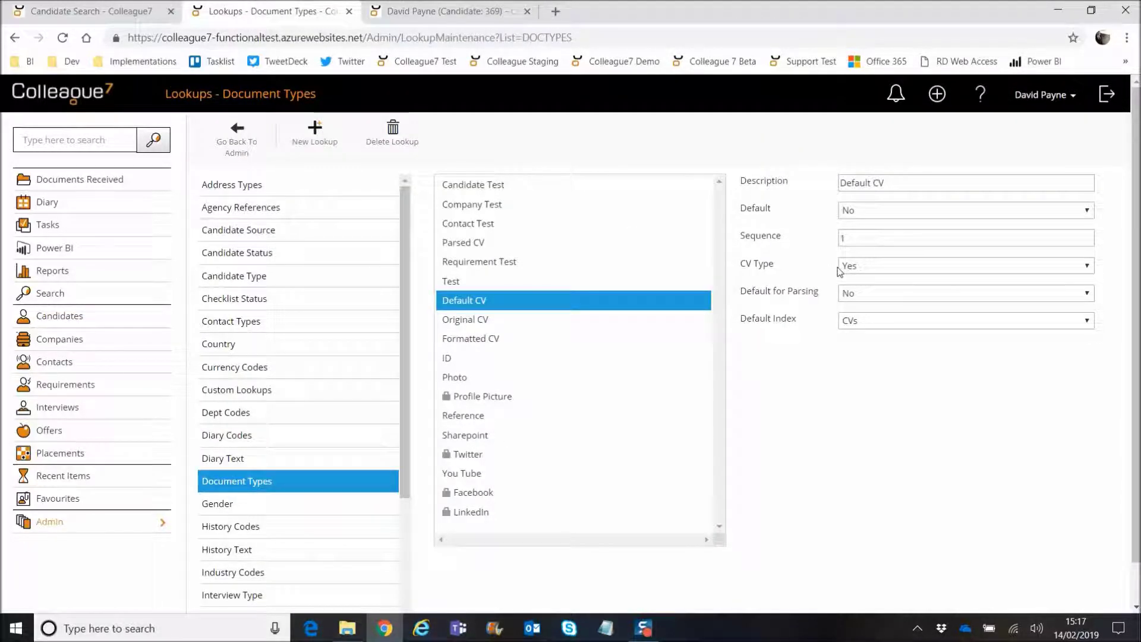
drag(747, 300, 785, 297)
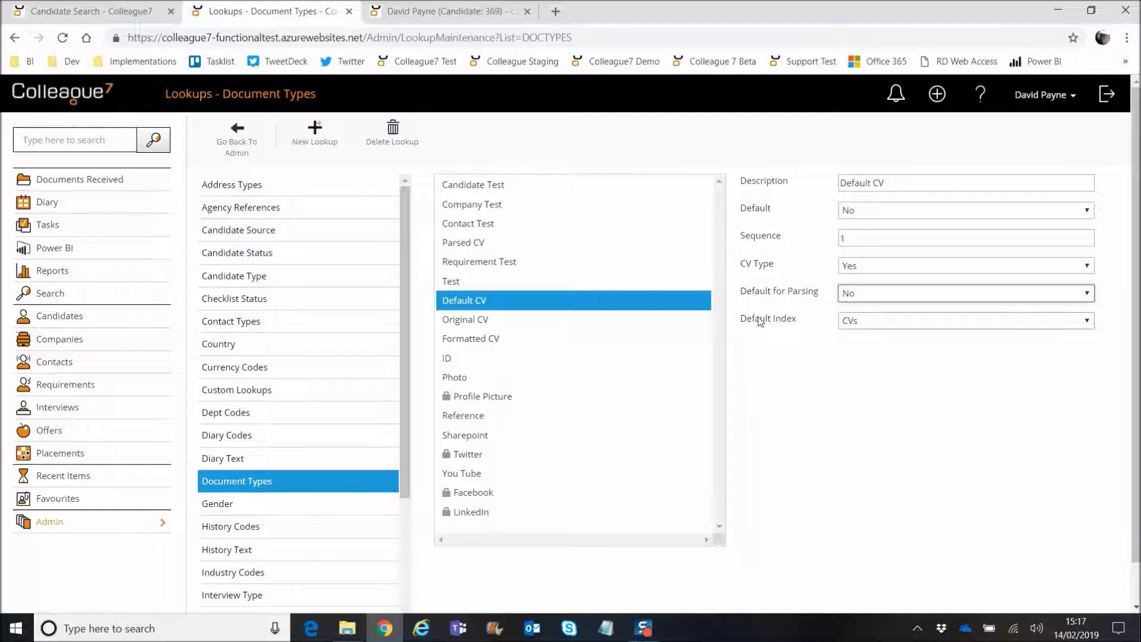
click(739, 296)
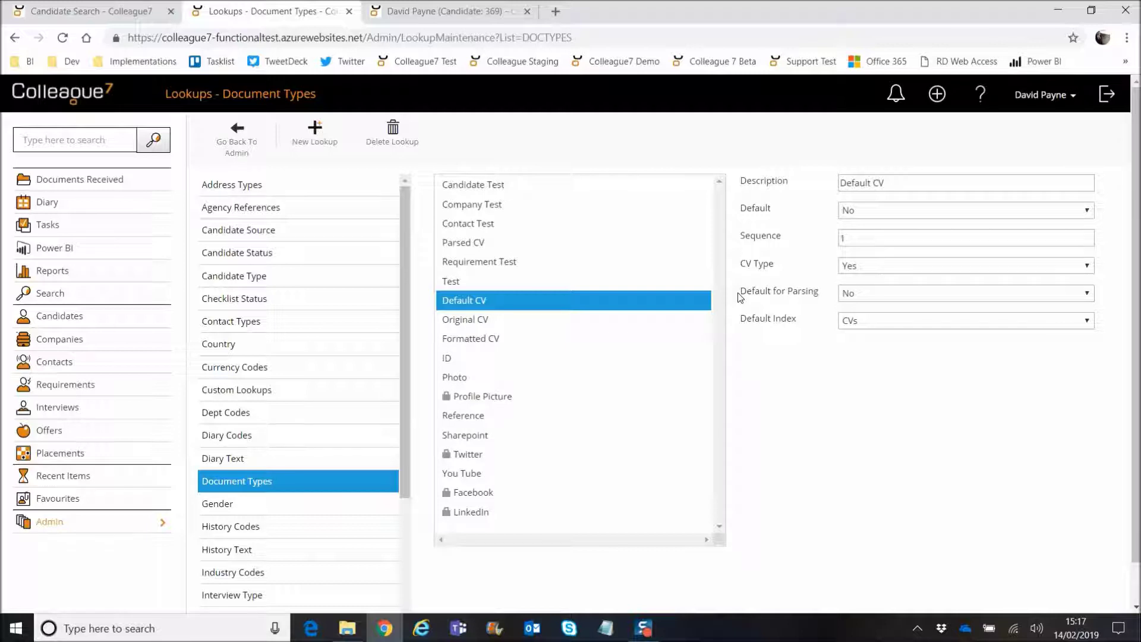
click(510, 242)
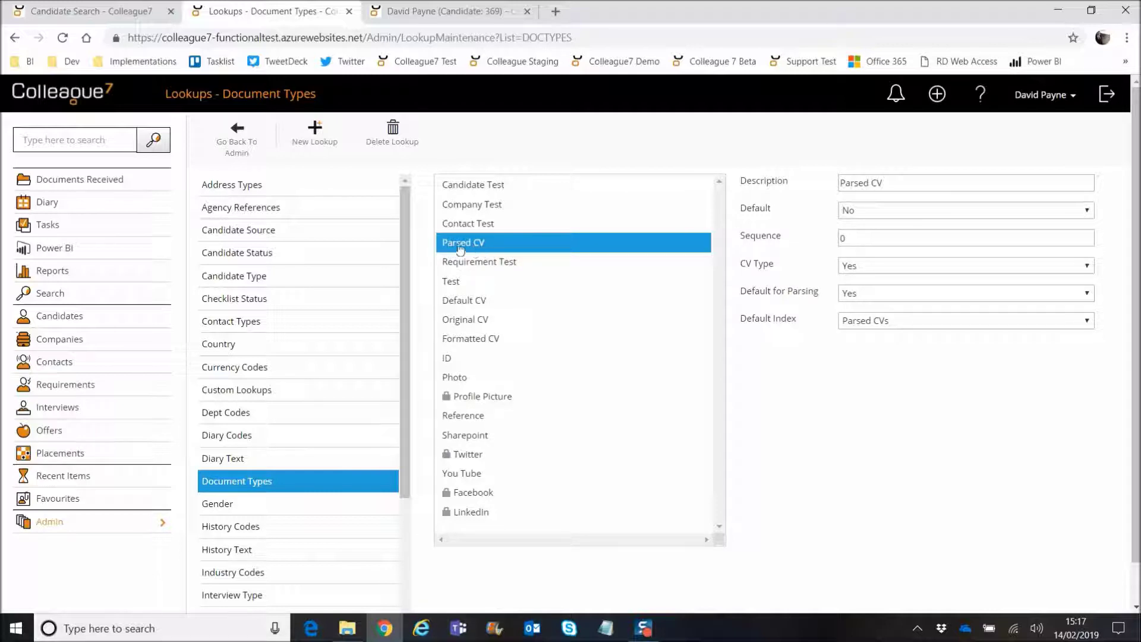
drag(775, 299, 822, 295)
click(853, 297)
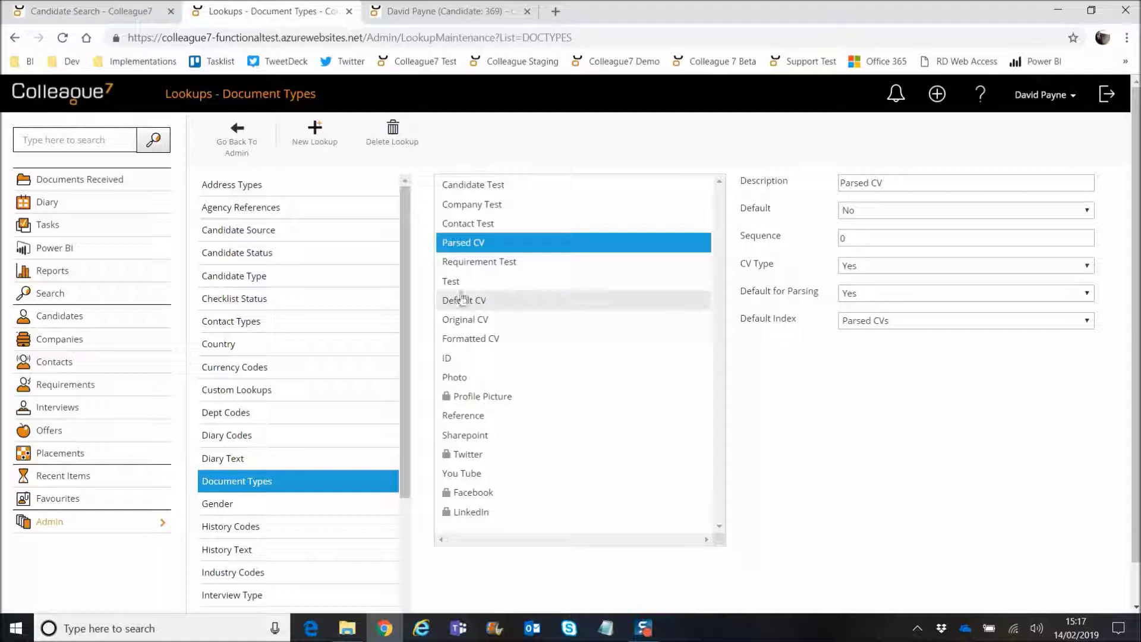
Compare the lookup settings of the Original CV, Default CV and Formatted CV document types.
click(470, 320)
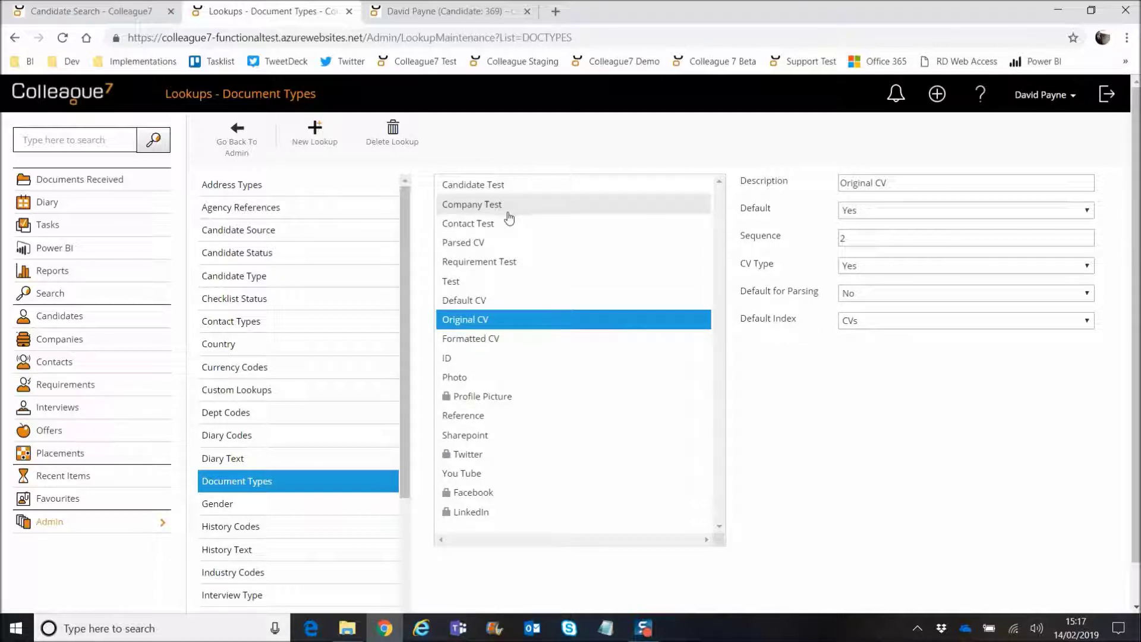
click(523, 300)
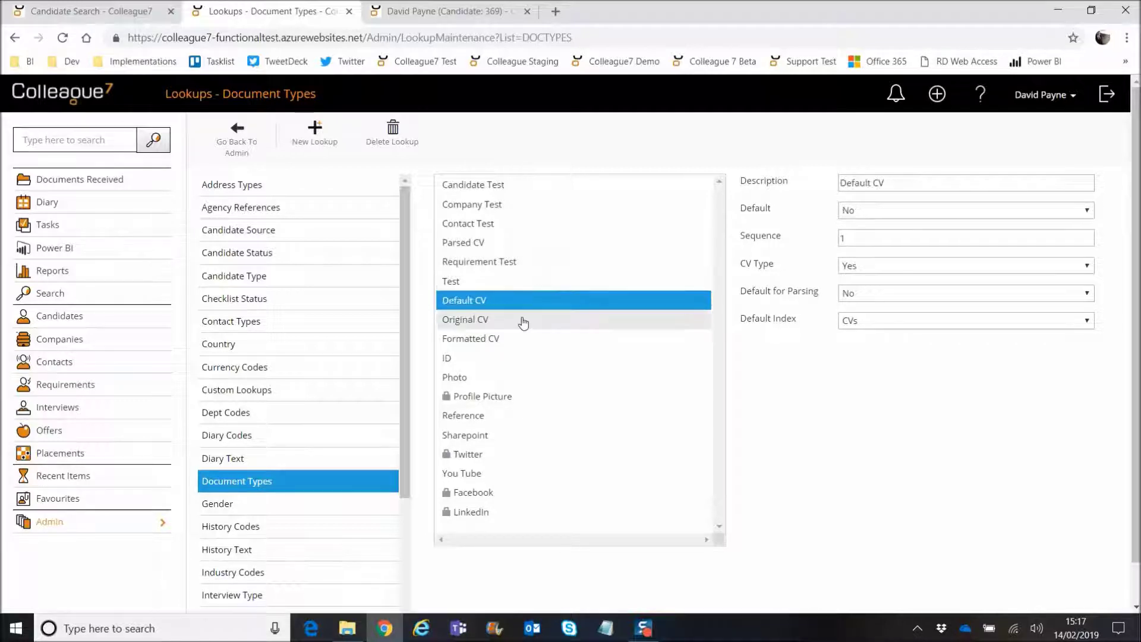
click(553, 321)
click(552, 339)
click(550, 321)
click(550, 302)
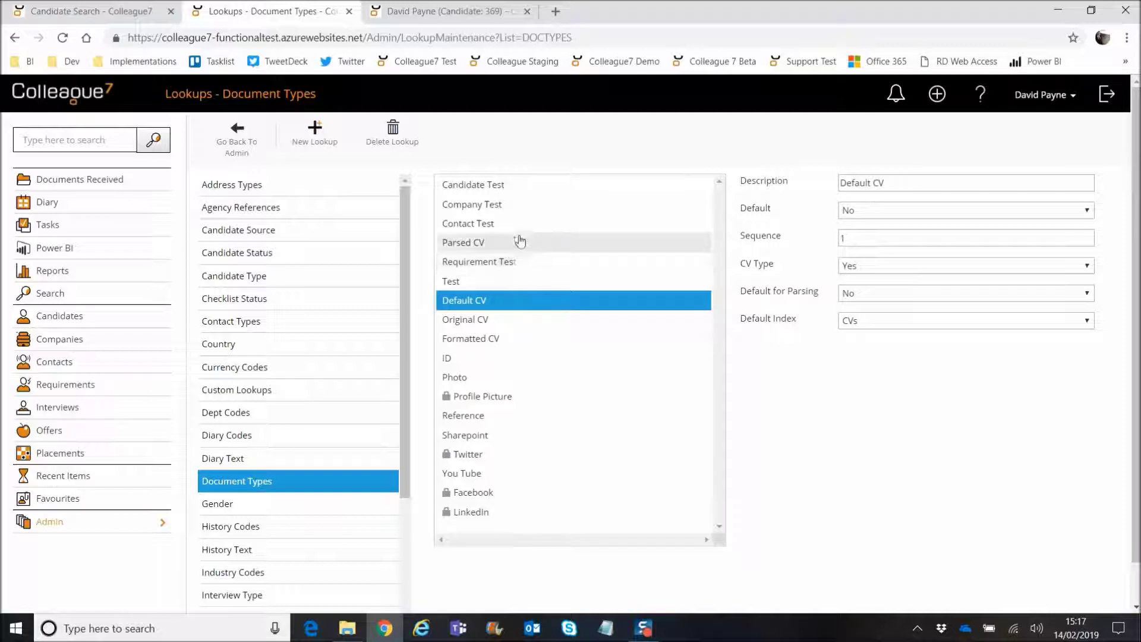
Inspect the Default Index choices for Default CV and Formatted CV, keeping CVs selected for Default CV.
click(894, 324)
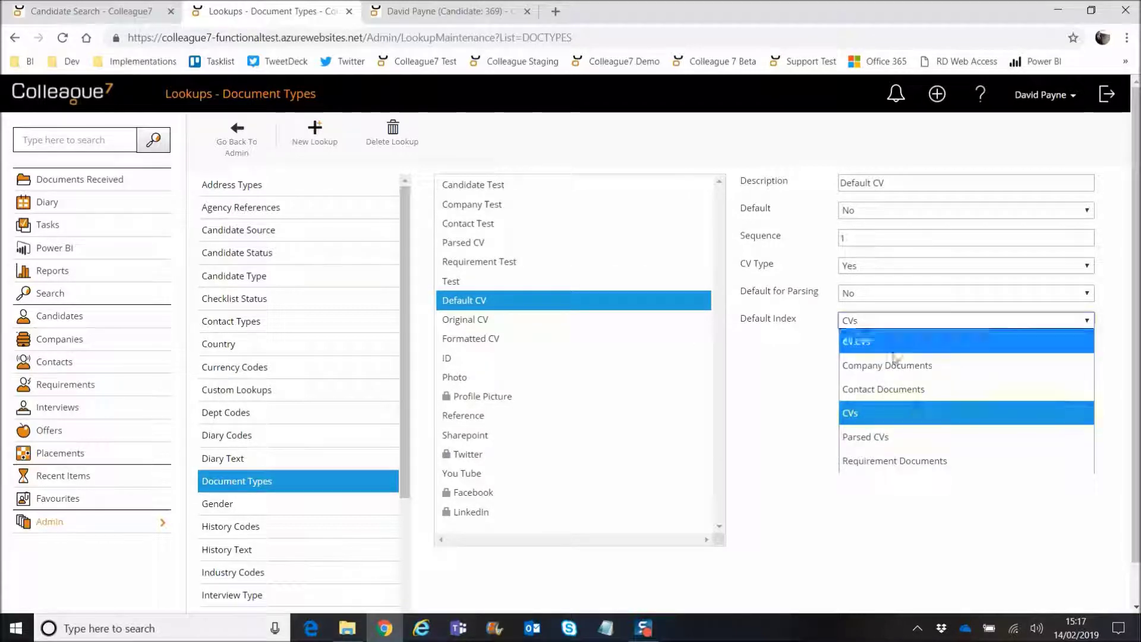
click(875, 414)
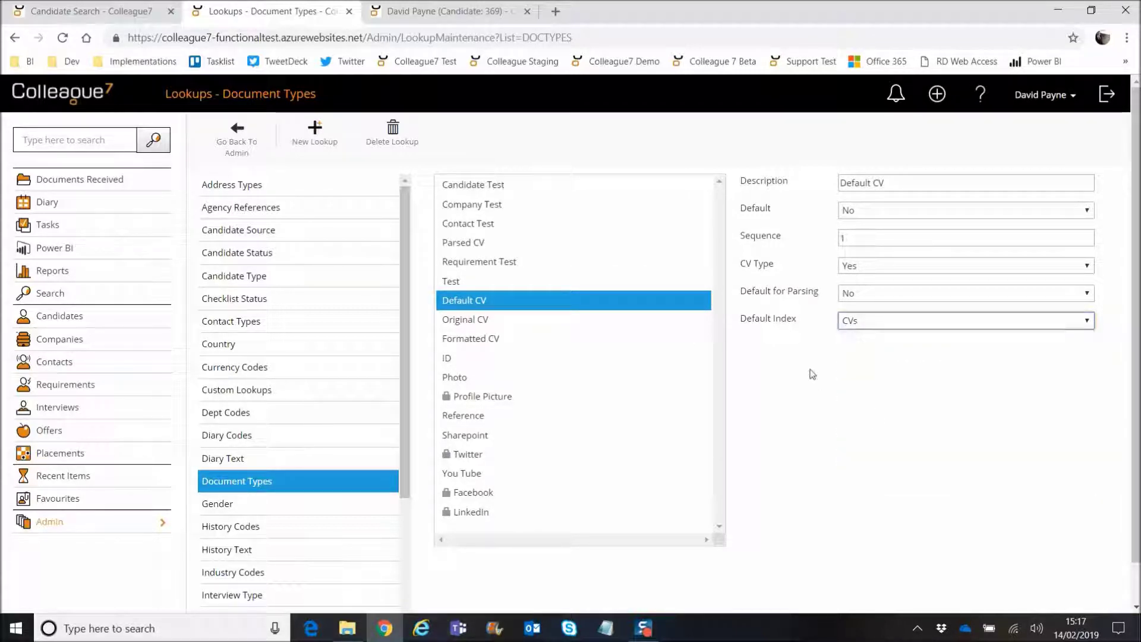
click(543, 319)
click(591, 340)
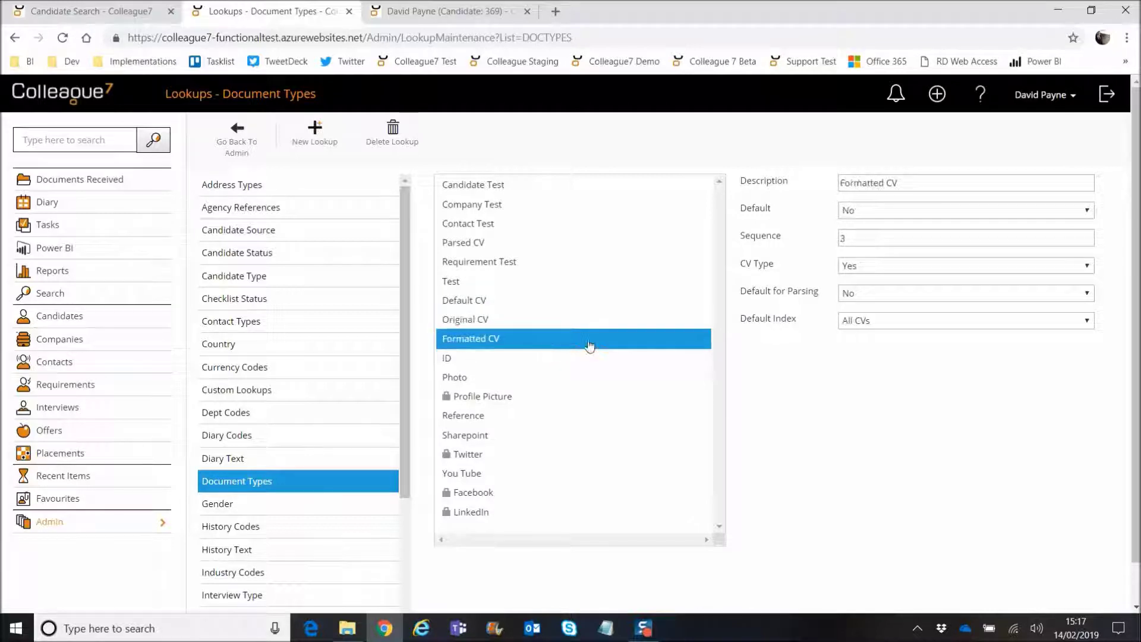
click(856, 321)
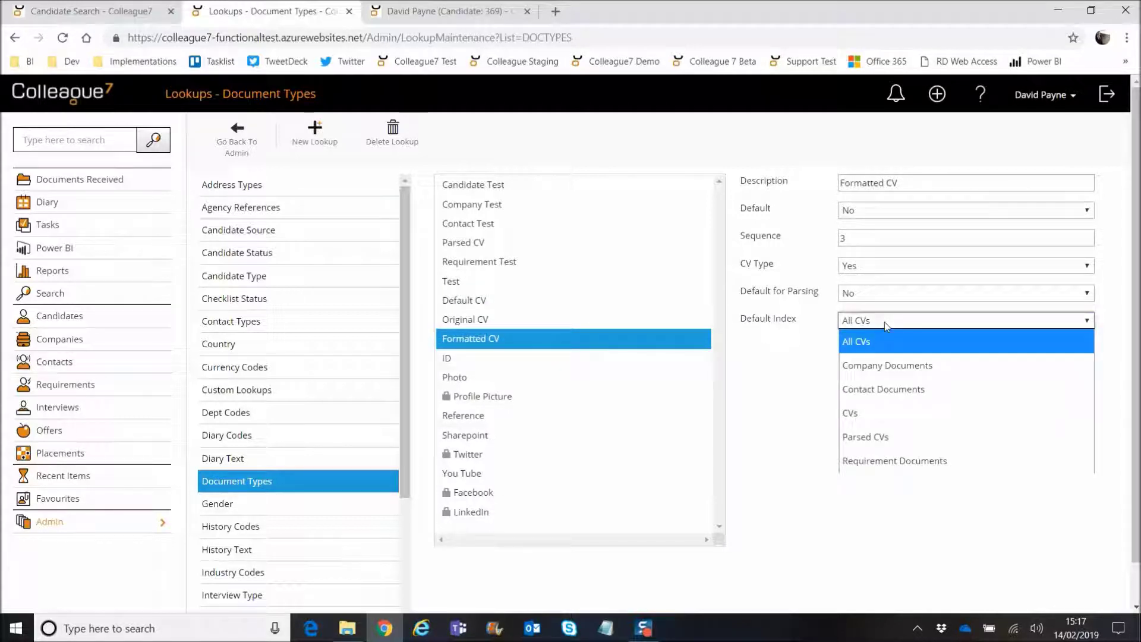
click(870, 323)
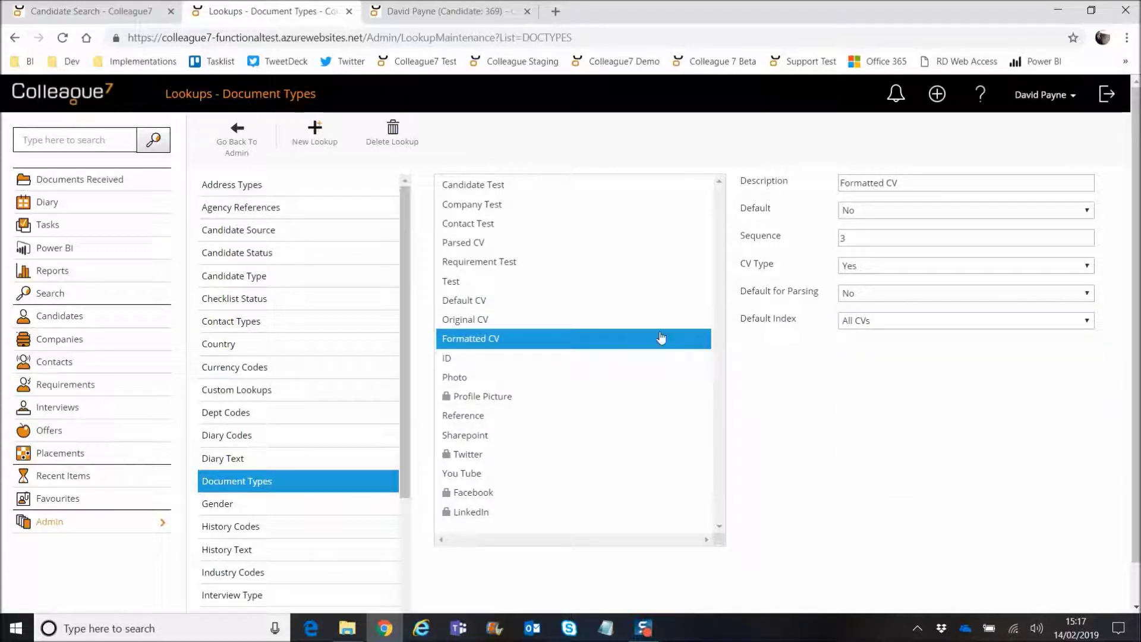
Check the Default CV lookup settings, and set the candidate's new document type to Parsed CV to see its document index.
click(504, 299)
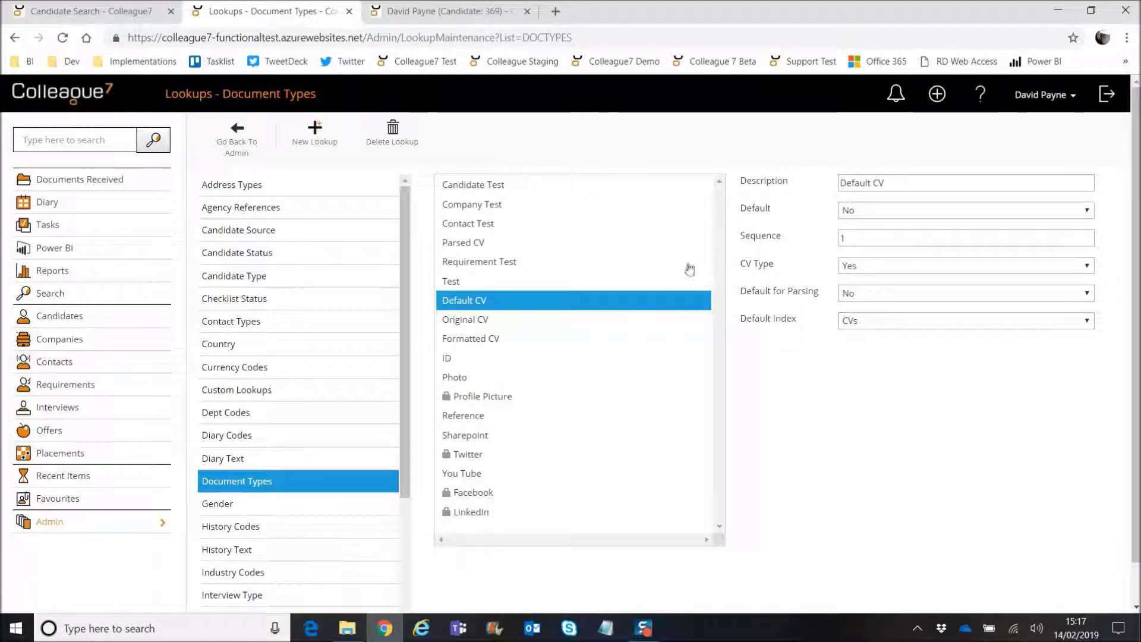
click(428, 10)
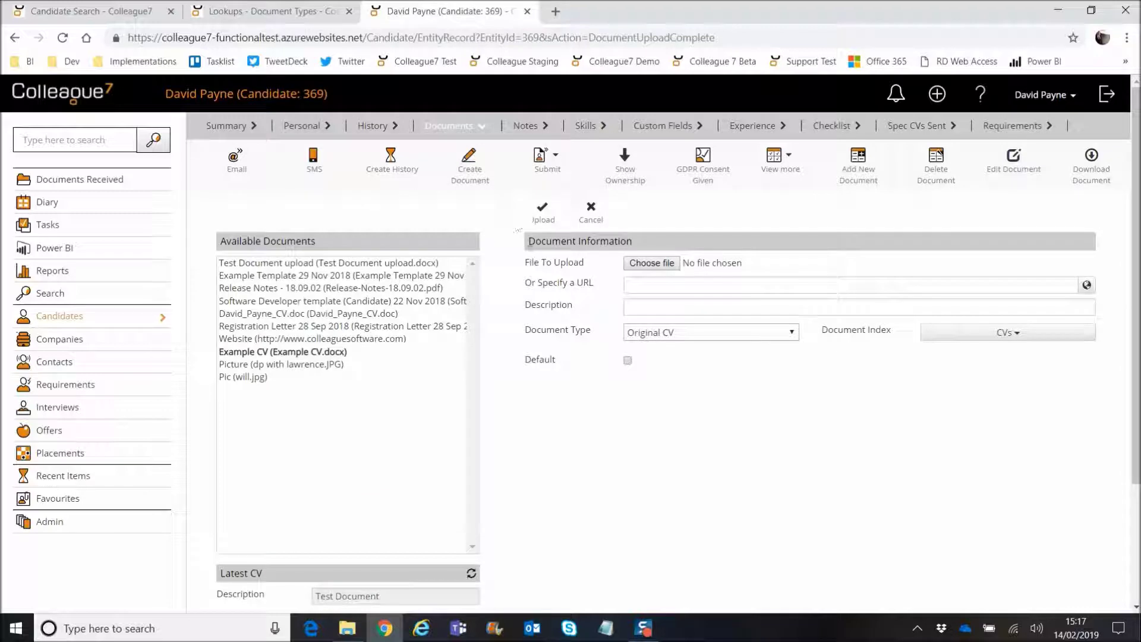
click(687, 333)
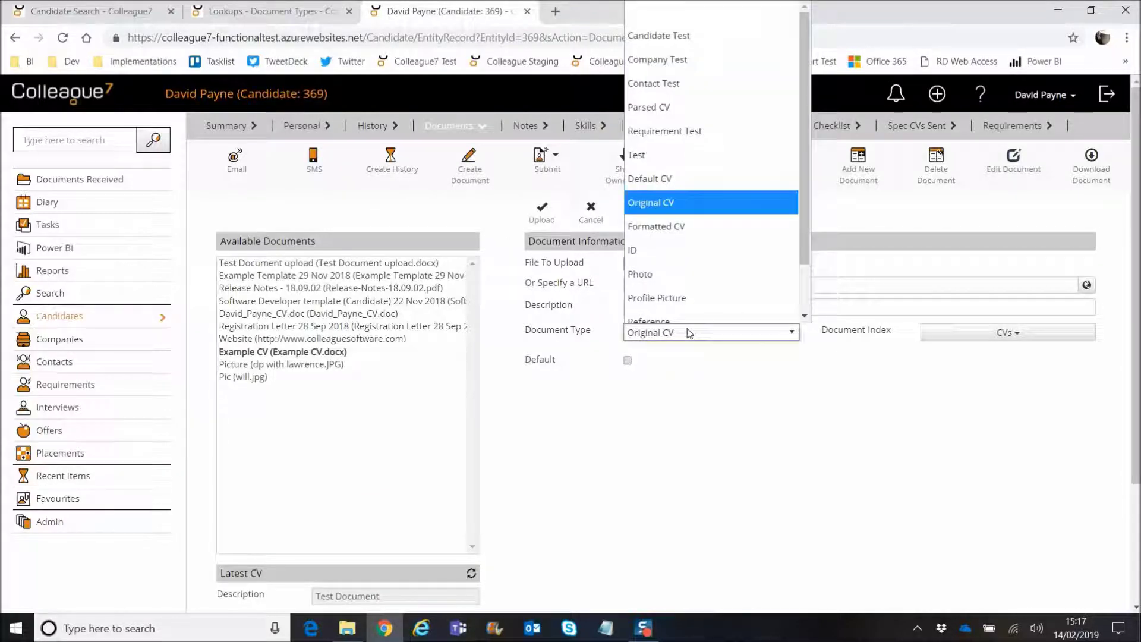
click(638, 402)
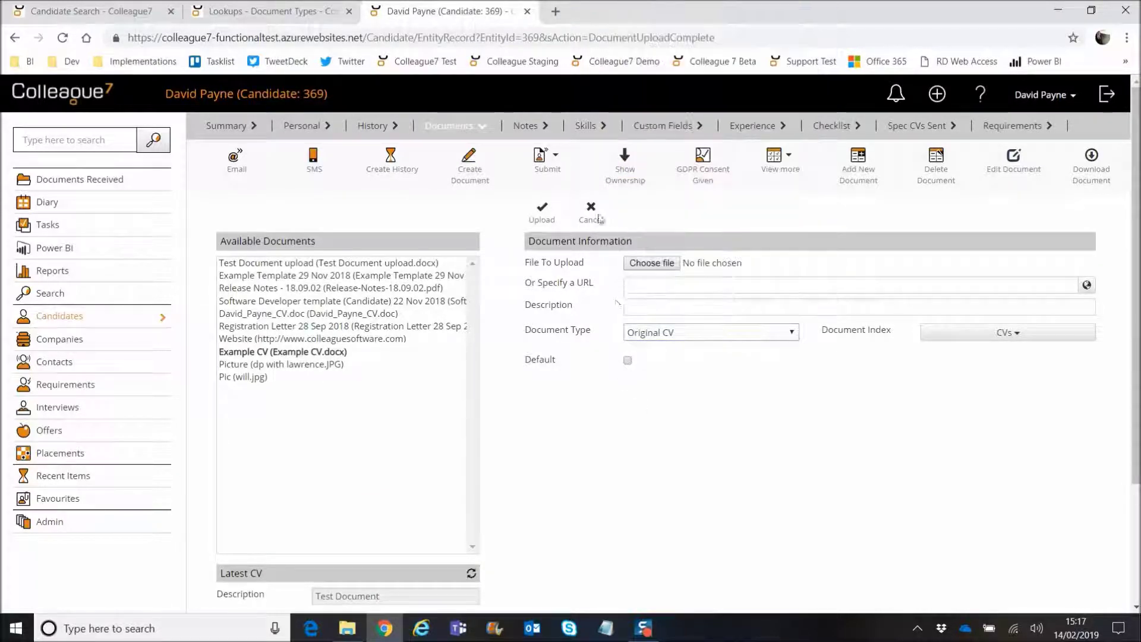
click(698, 334)
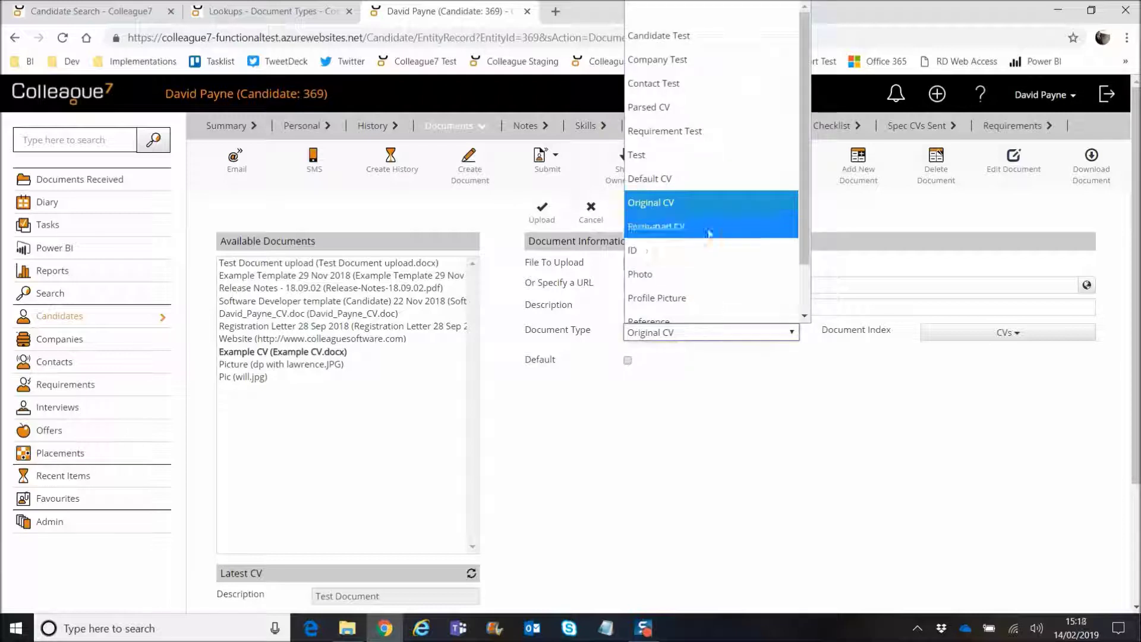
click(680, 110)
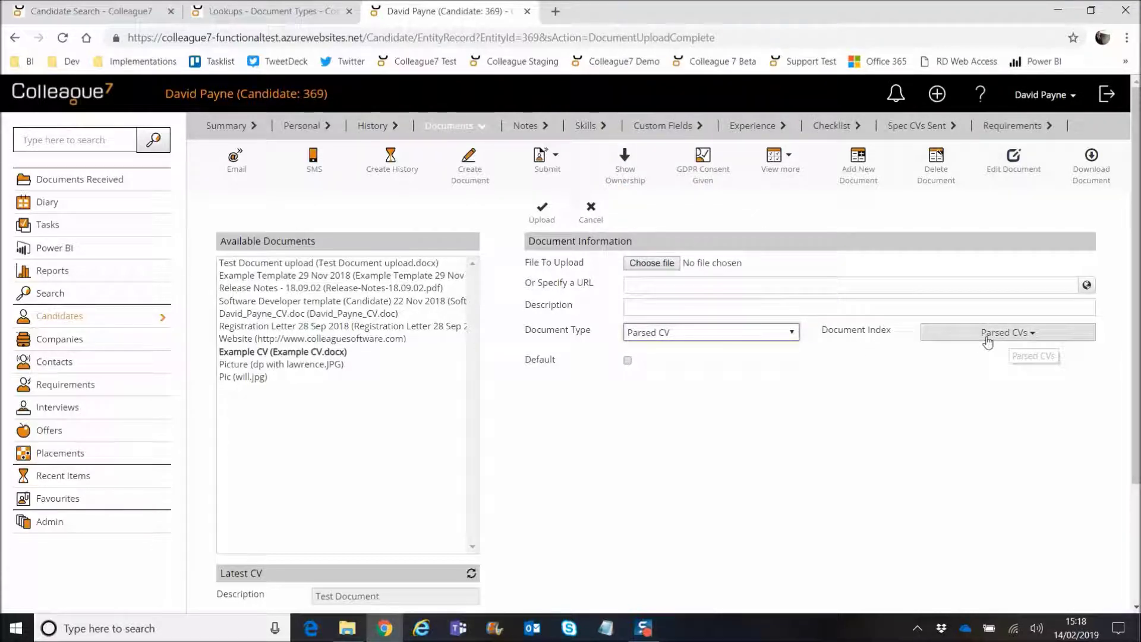
Revisit the document type lookups, and set the candidate's new document type back to Original CV.
click(273, 12)
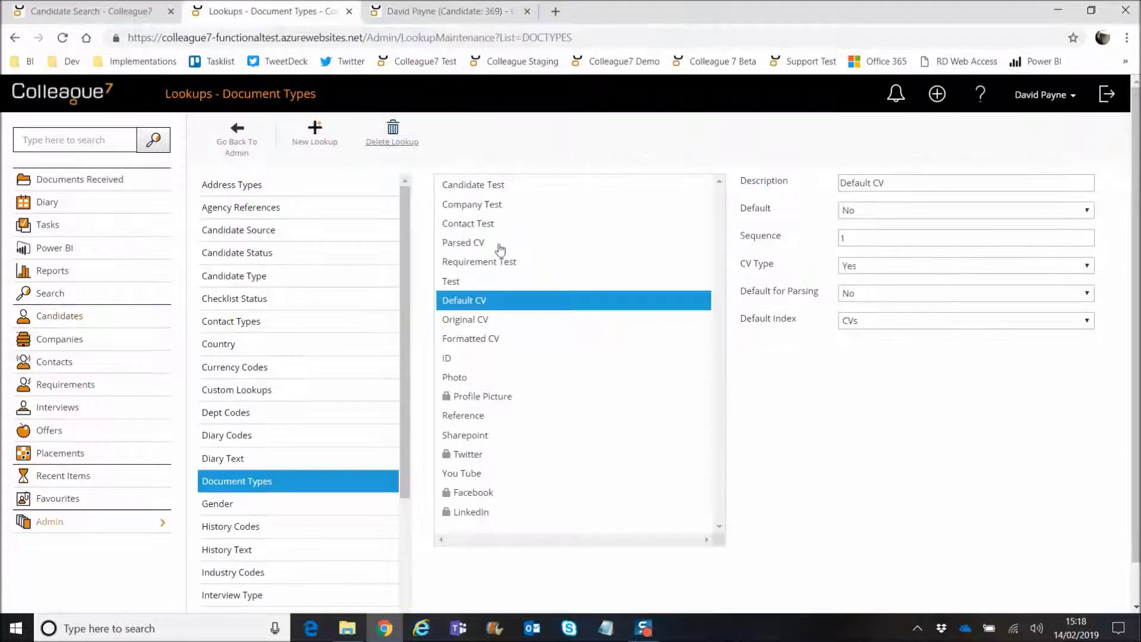
click(417, 12)
click(710, 333)
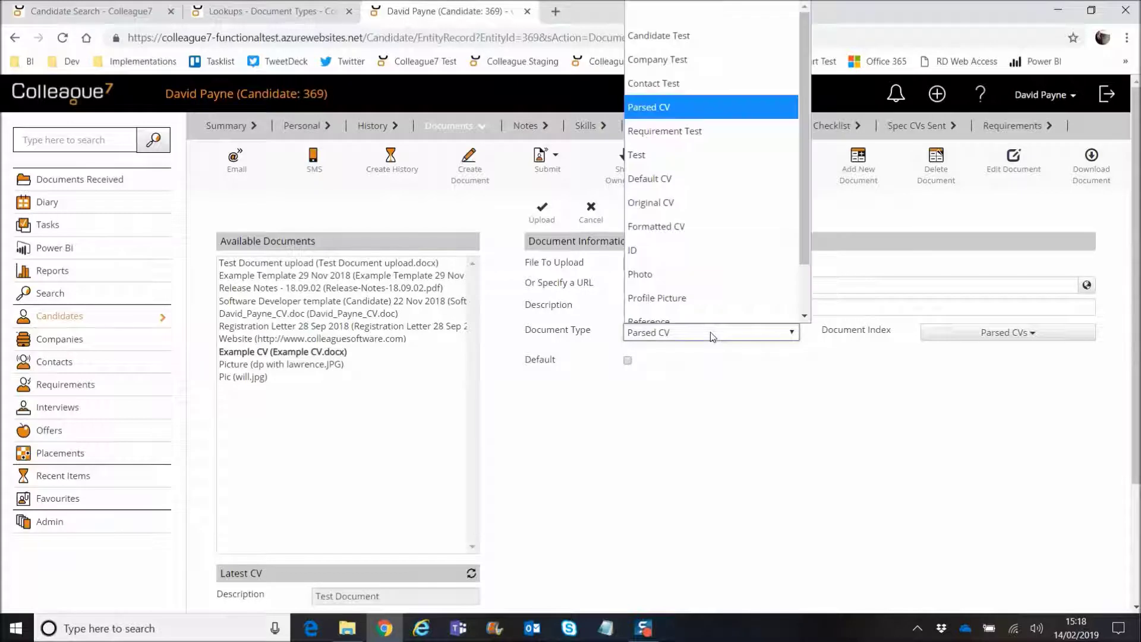
click(671, 191)
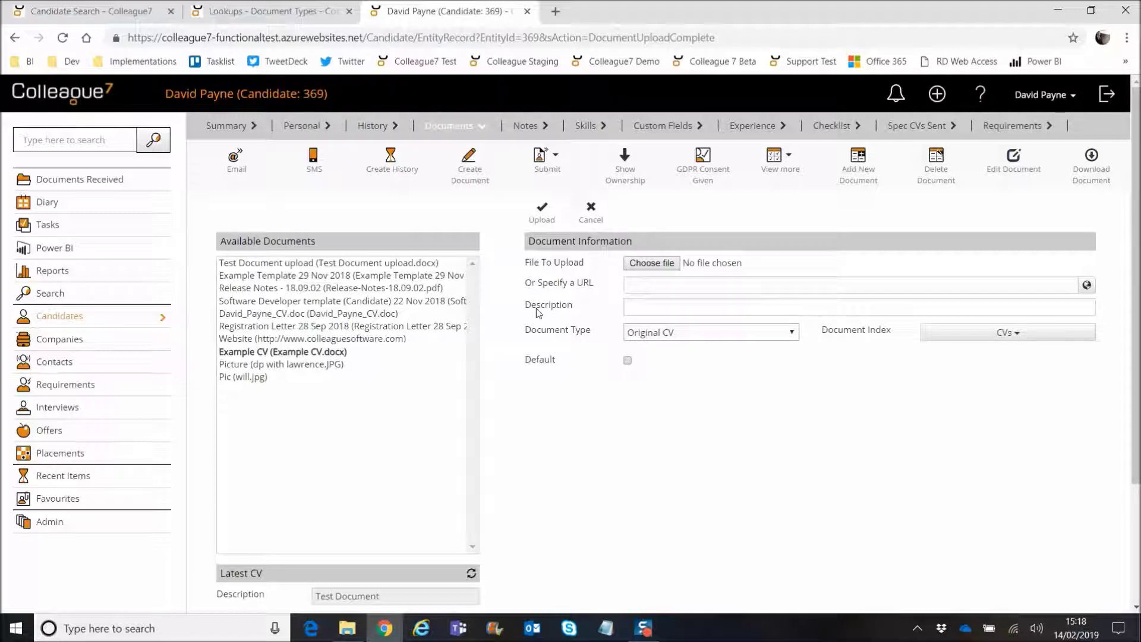
Return to the candidate search text criteria to review the document indexes available to search on.
click(256, 11)
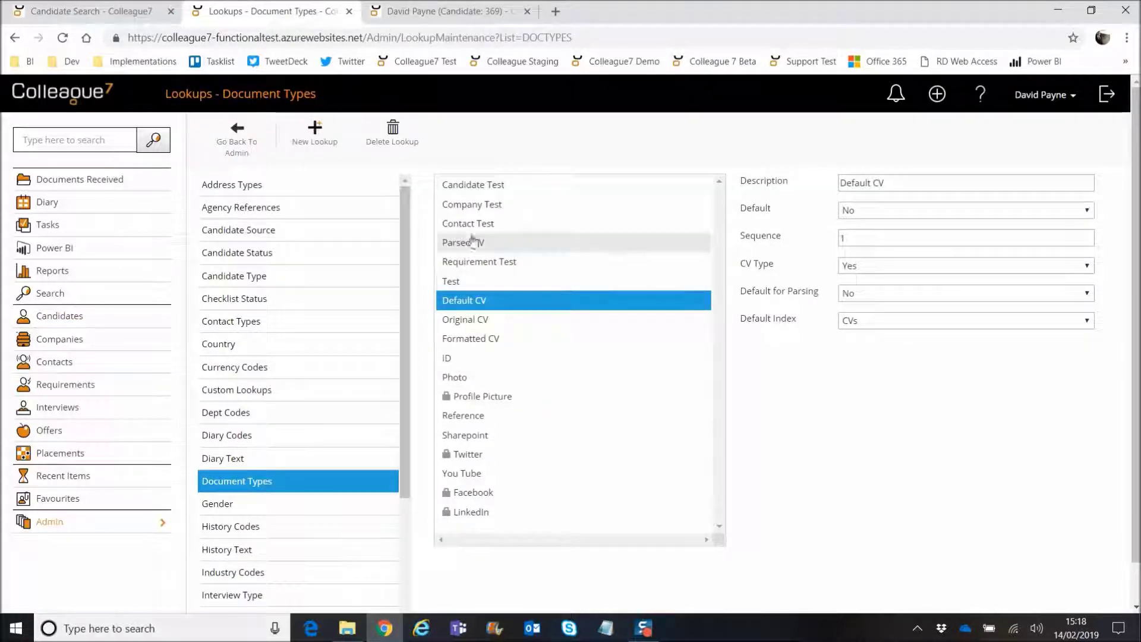
click(93, 17)
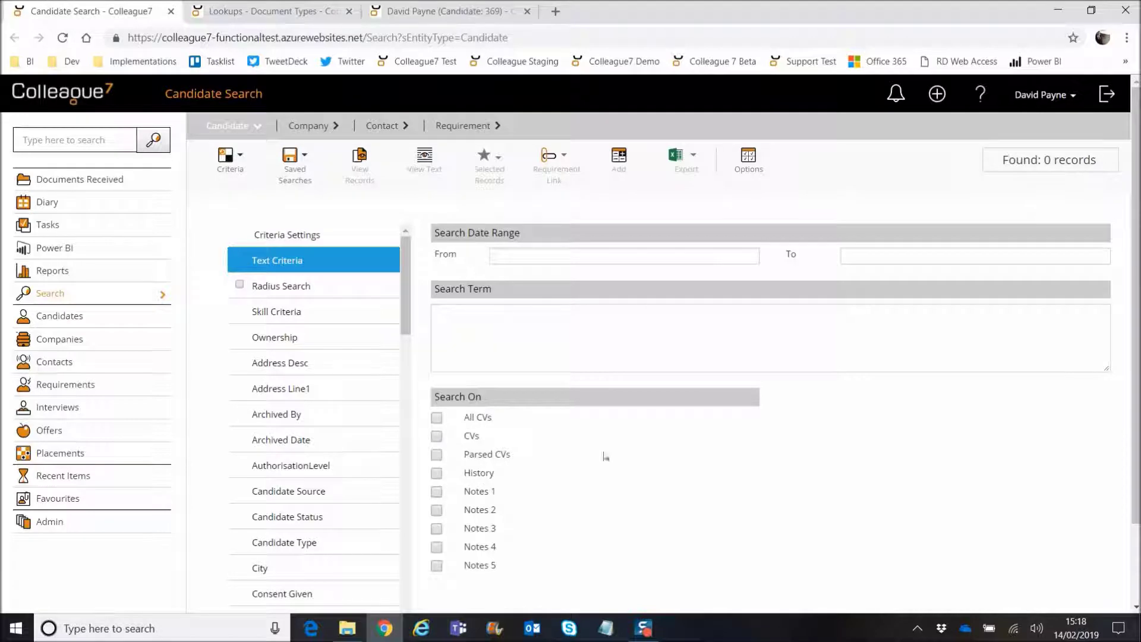